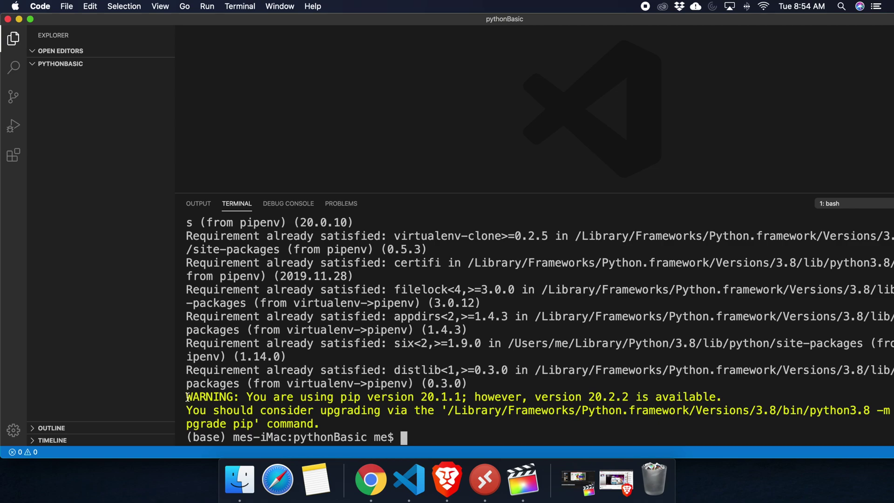
# Step: Copy the suggested pip upgrade command from the outdated-pip warning in the terminal
pyautogui.moveTo(185, 396); pyautogui.dragTo(360, 424)
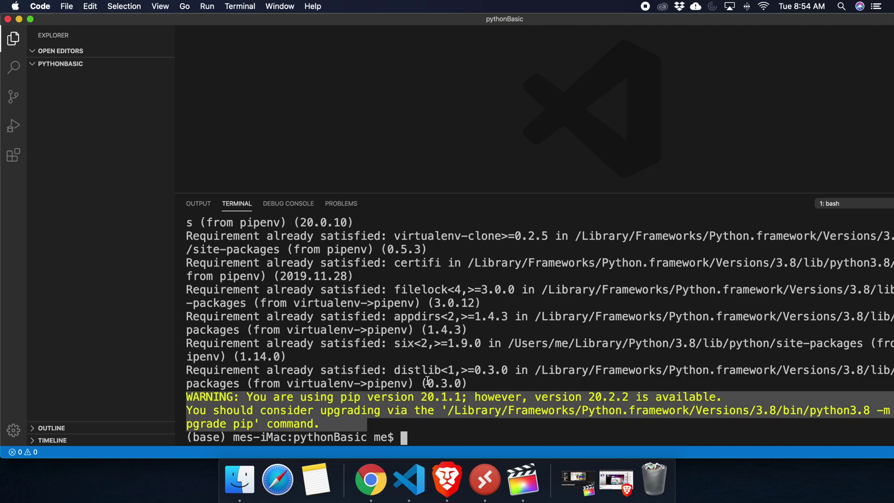
pyautogui.click(446, 399)
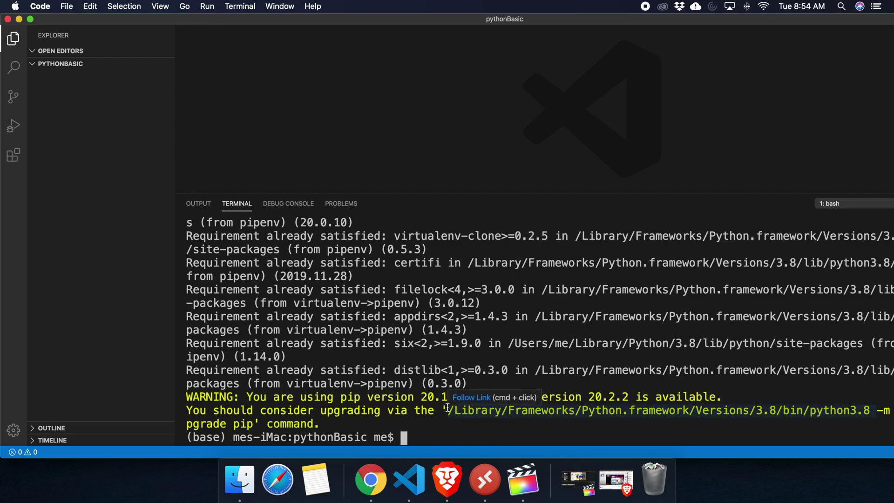
pyautogui.moveTo(445, 411); pyautogui.dragTo(252, 424)
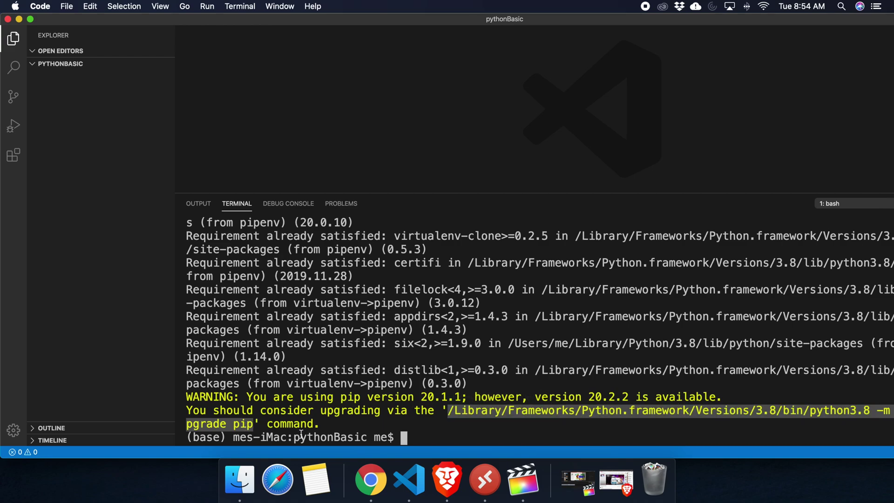
pyautogui.rightClick(230, 425)
pyautogui.click(264, 359)
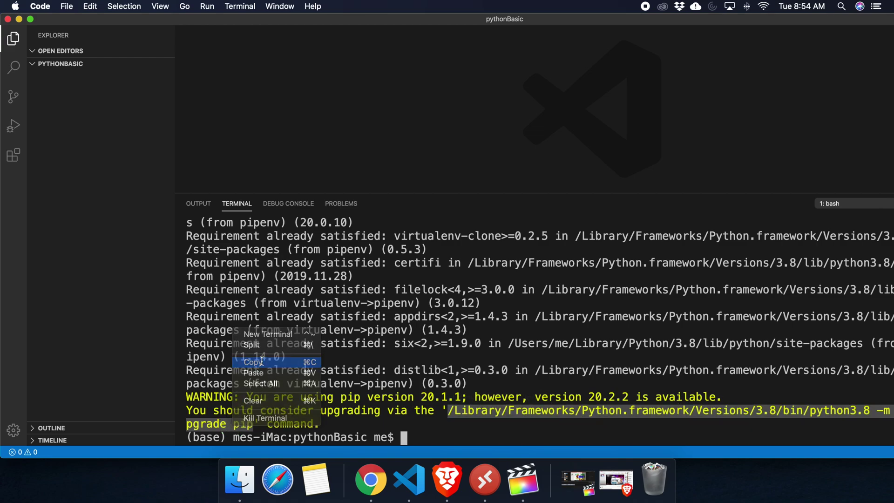
pyautogui.click(418, 441)
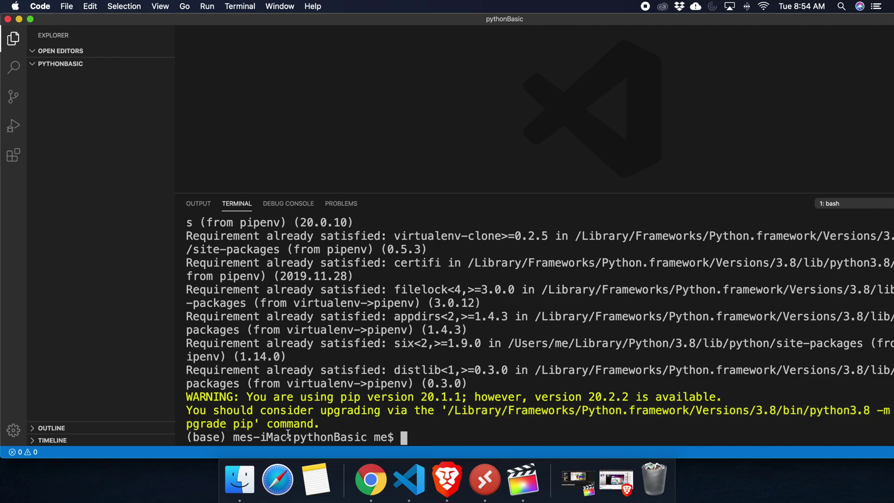
# Step: Paste and run the pip upgrade command, then highlight the pip-20.2.2 success message
pyautogui.rightClick(416, 438)
pyautogui.click(451, 385)
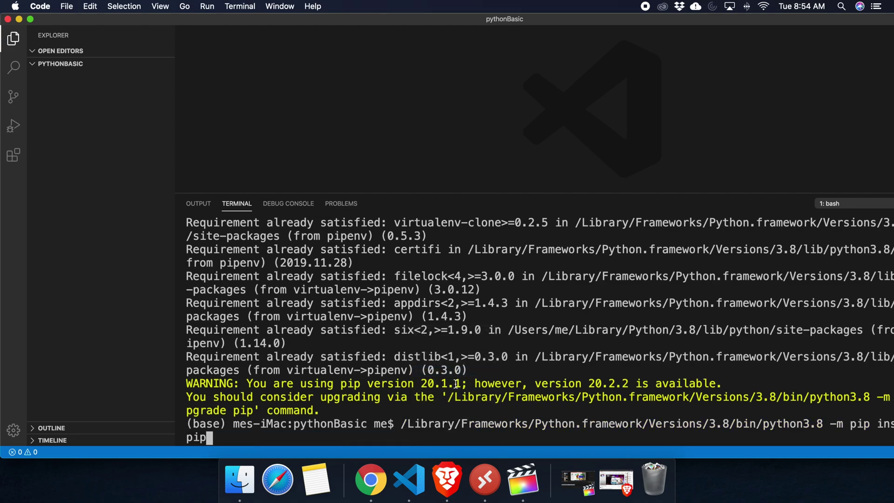
pyautogui.press('Return')
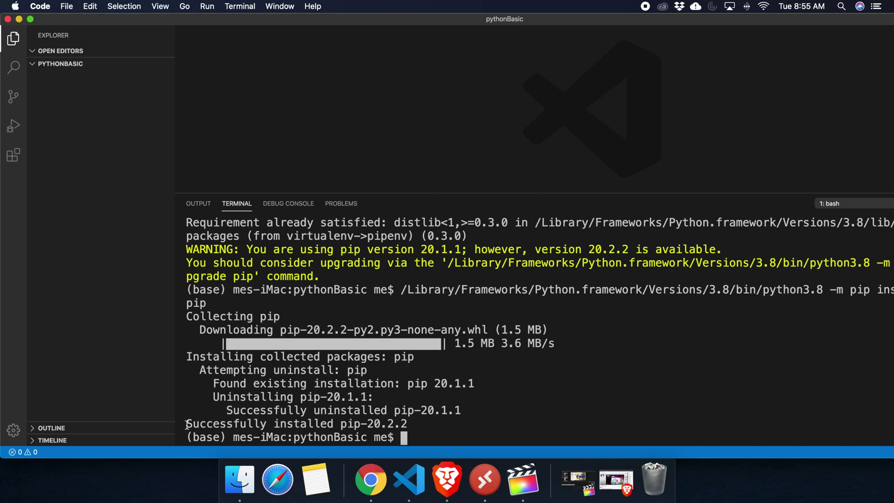
pyautogui.moveTo(186, 423); pyautogui.dragTo(435, 427)
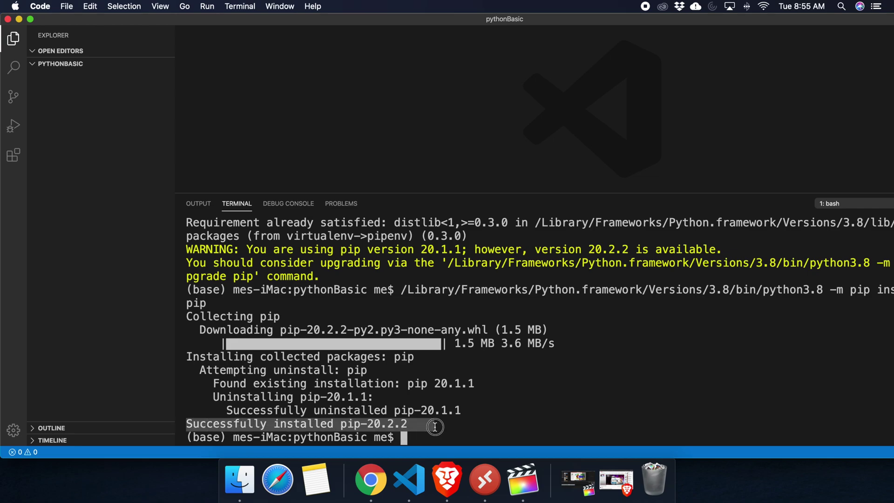
# Step: Run pip --version and highlight the reported 'pip 20.2.2' in the output
pyautogui.click(410, 440)
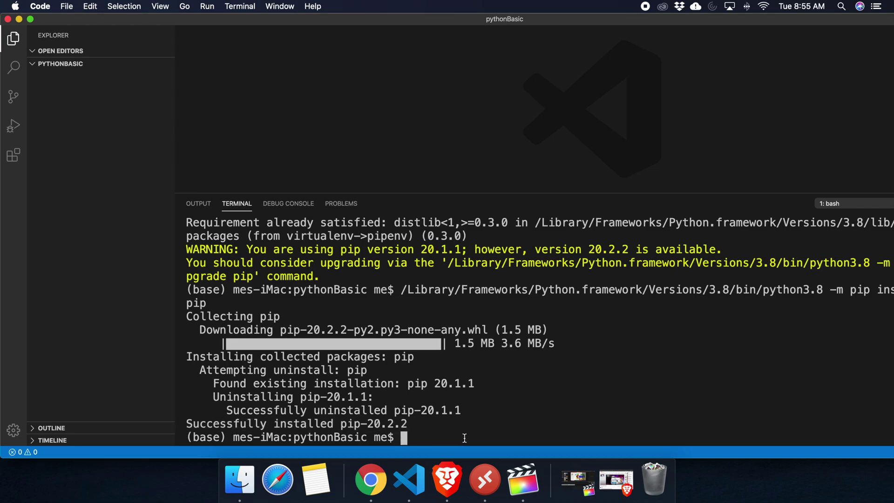
pyautogui.write('pip ')
pyautogui.write('--versi')
pyautogui.write('on')
pyautogui.press('Return')
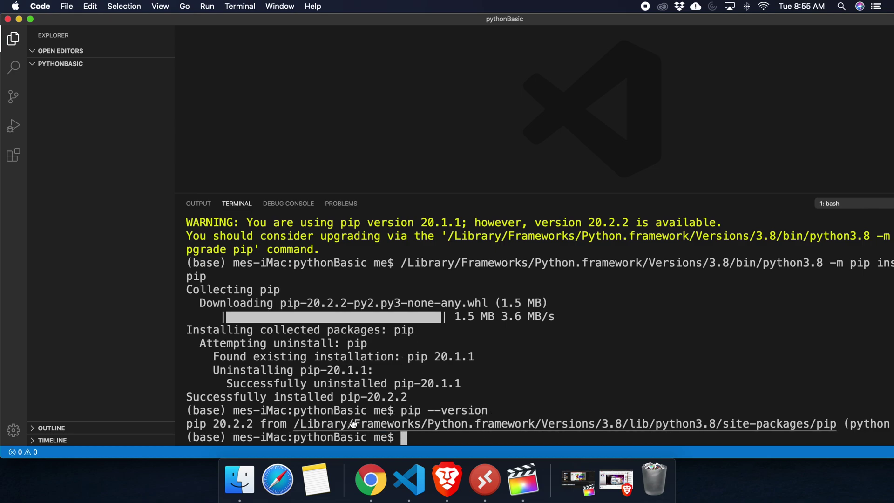
pyautogui.moveTo(185, 424); pyautogui.dragTo(254, 427)
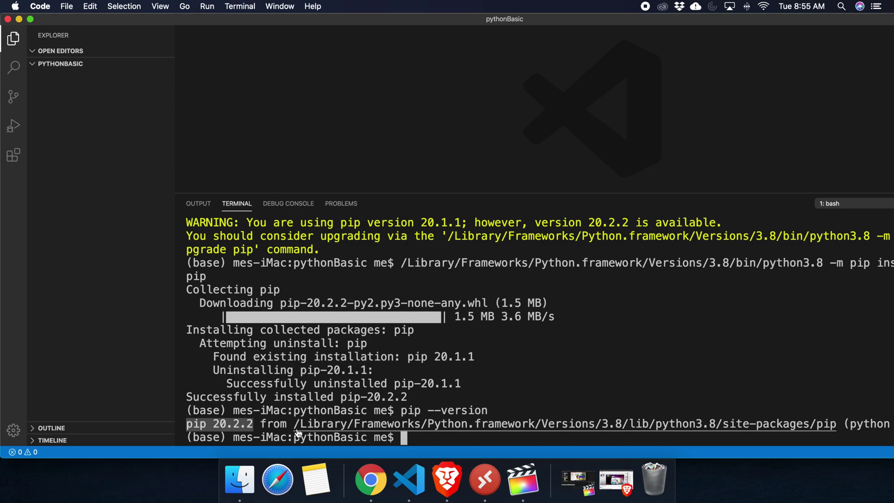